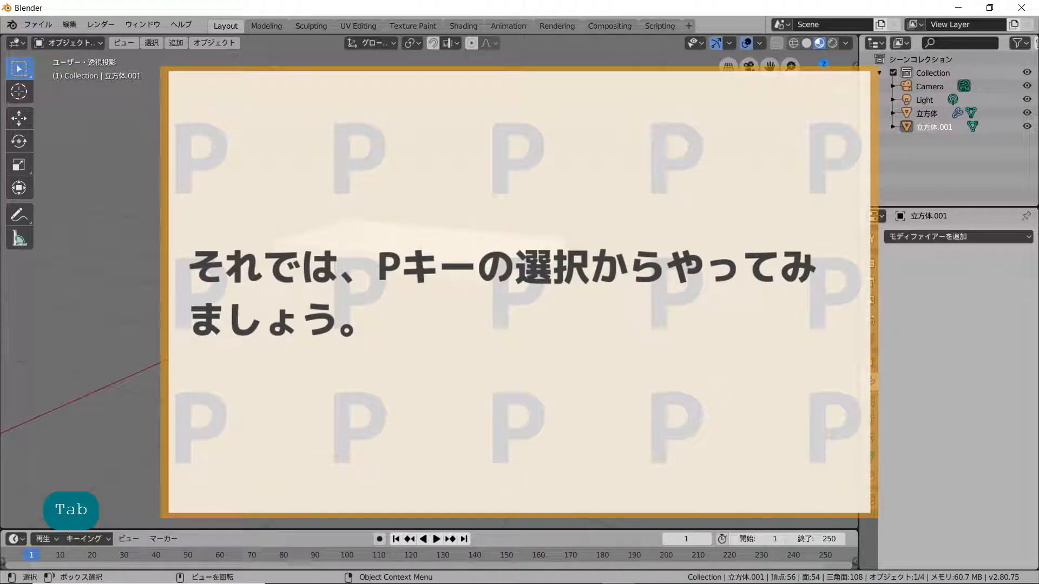
Step: Show the slab in the top orthographic view and open its mesh in Edit Mode
key("1")
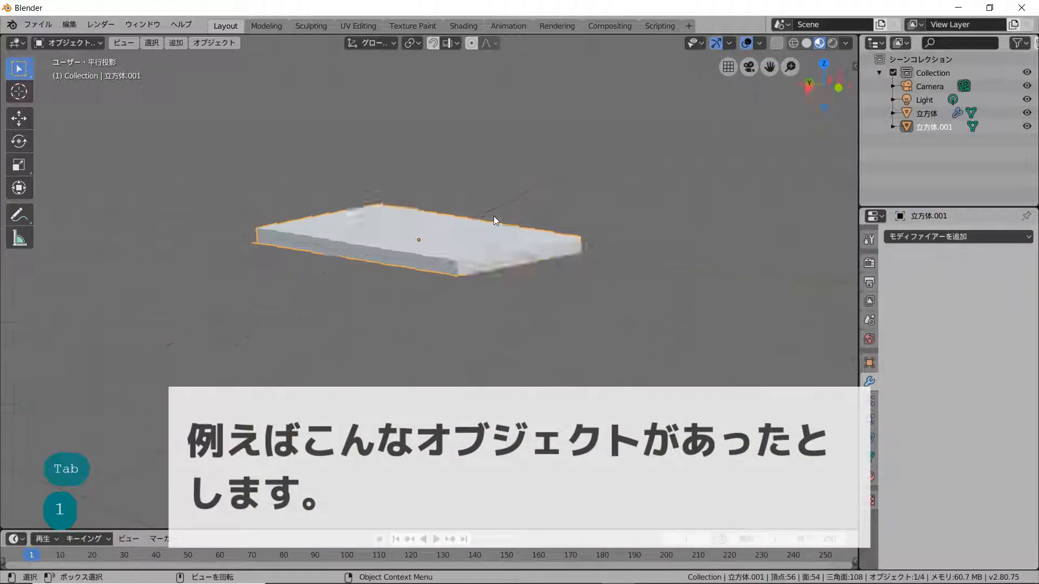
key("7")
key("6")
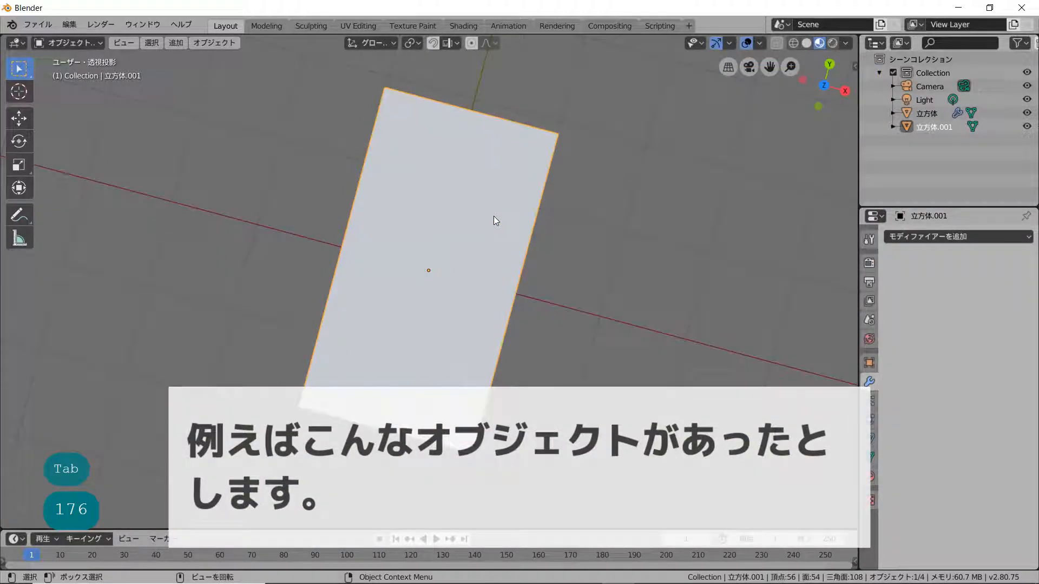
key("3")
key("1")
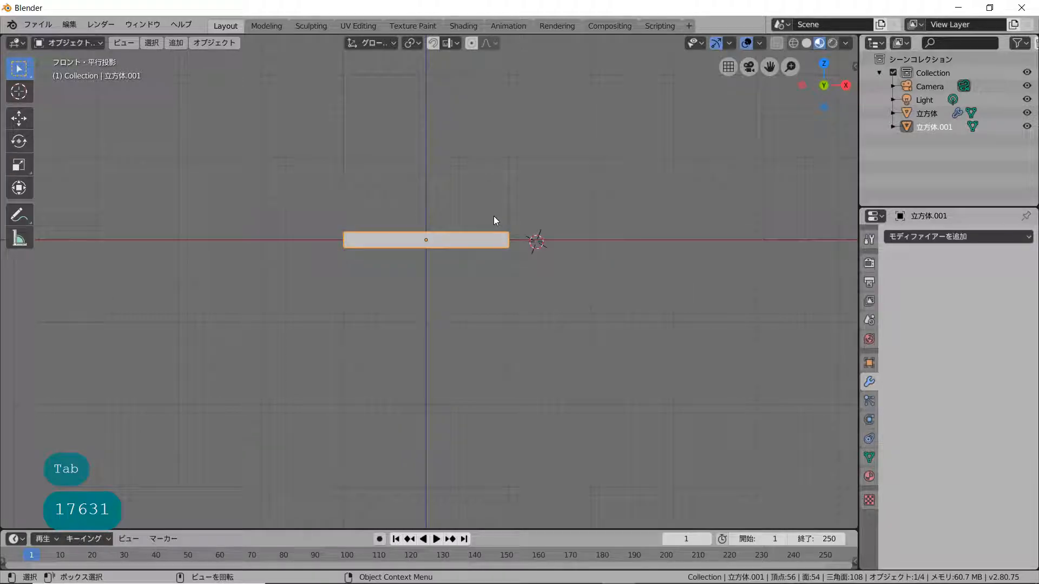
key("7")
key("Tab")
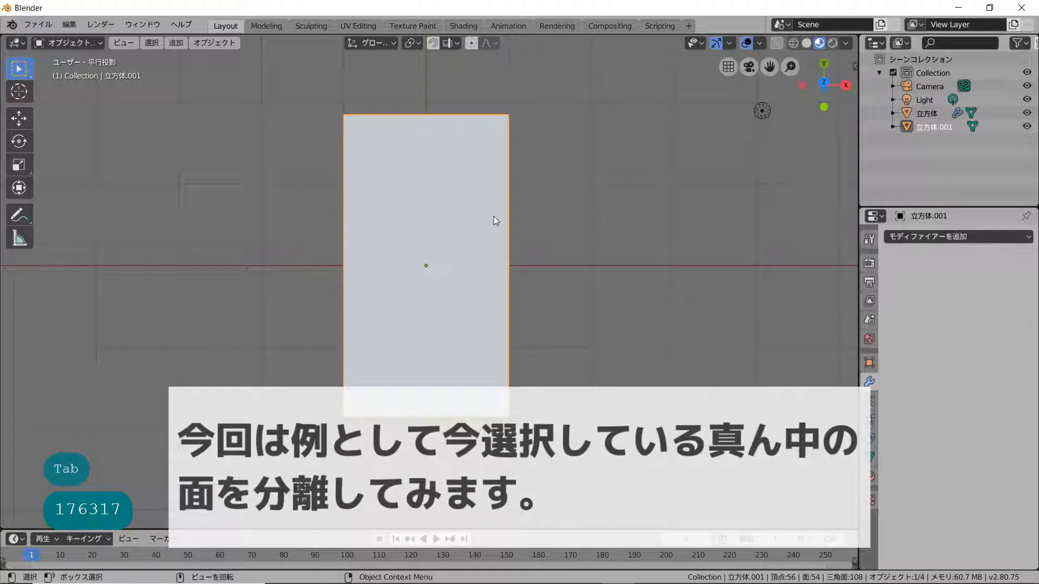
key("Tab")
Step: Try moving the slab's selected central top face, then try separating it by selection and undo the separation
key("g")
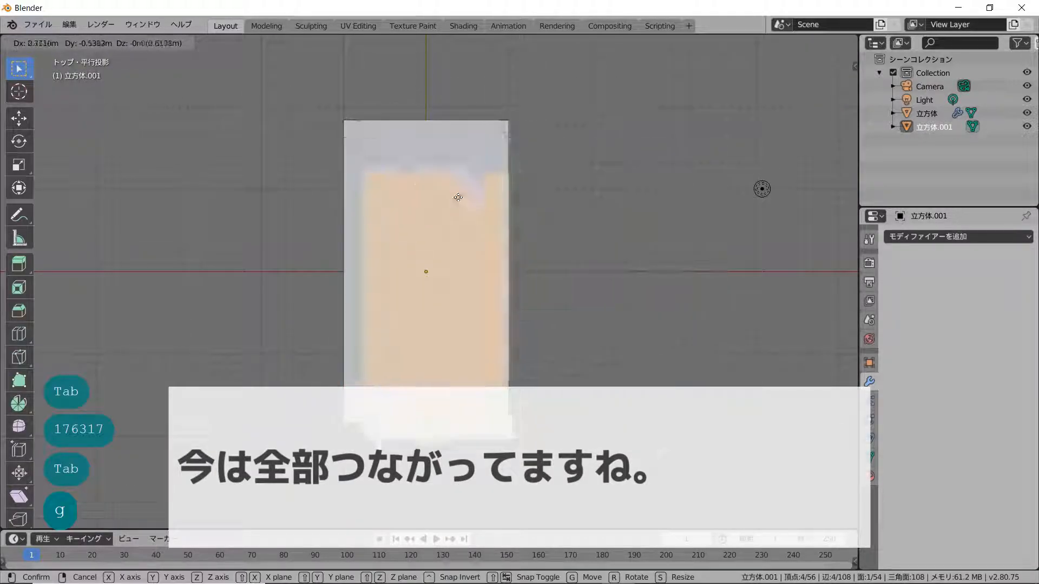
left_click(449, 279)
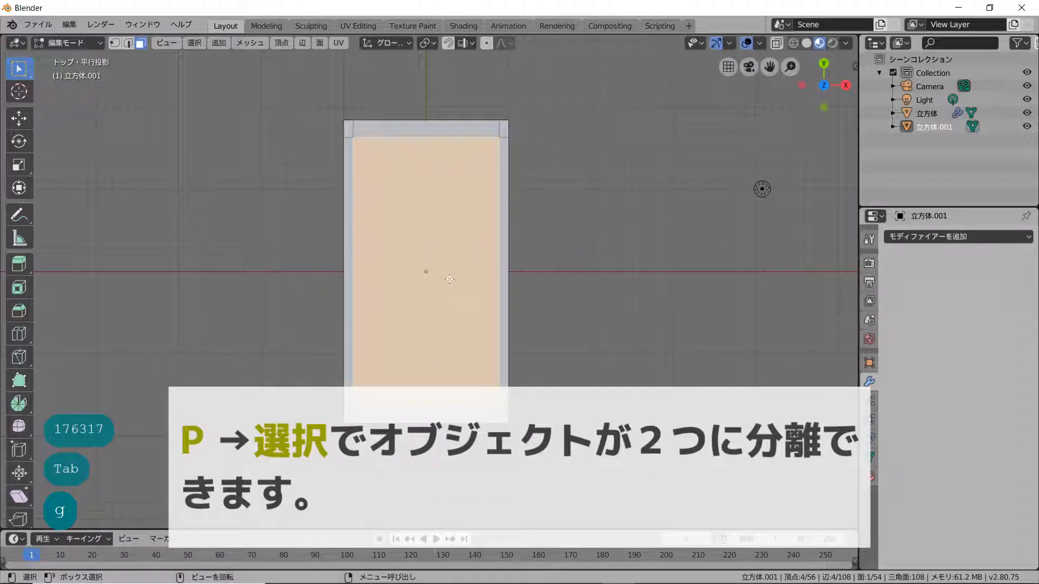
key("p")
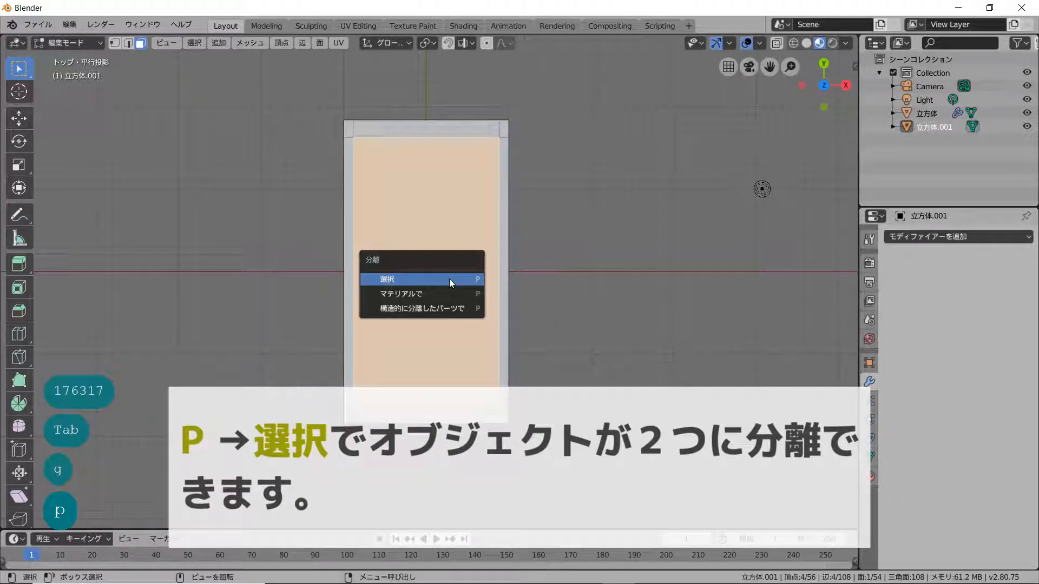
key("Return")
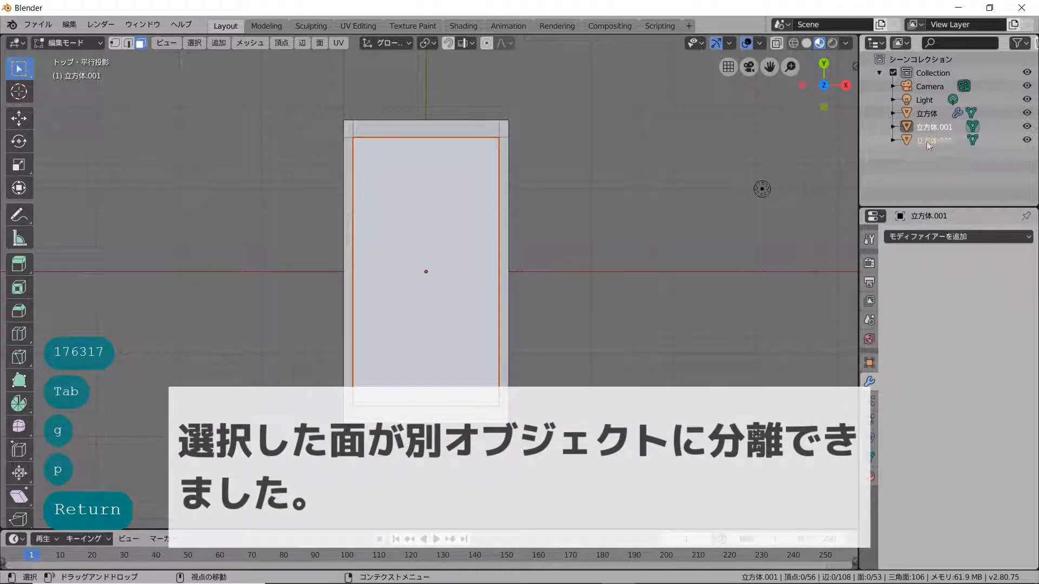
key("ctrl+z")
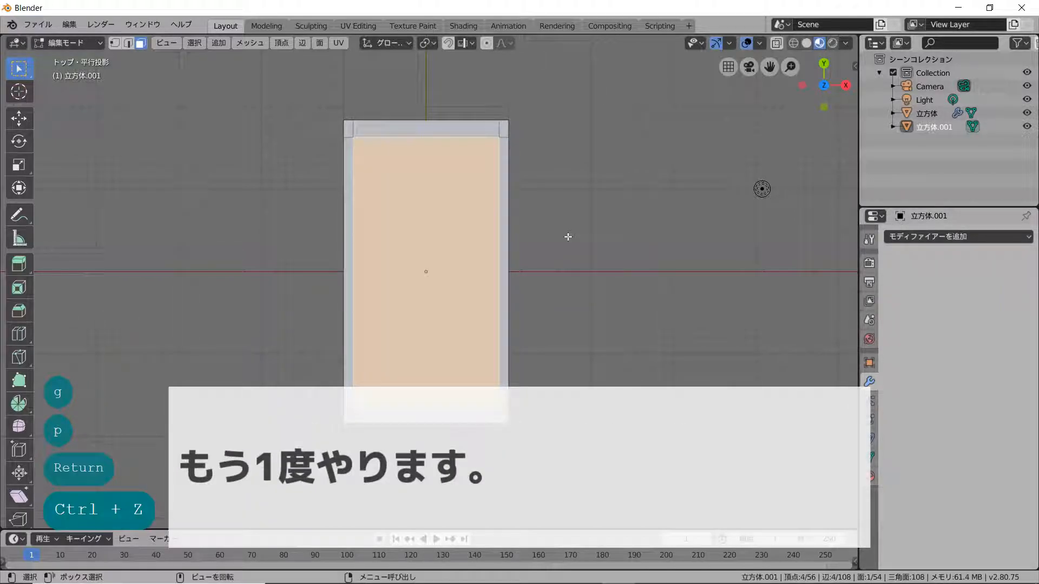
Step: Separate the slab's selected central top face into its own object using the by-selection option
key("p")
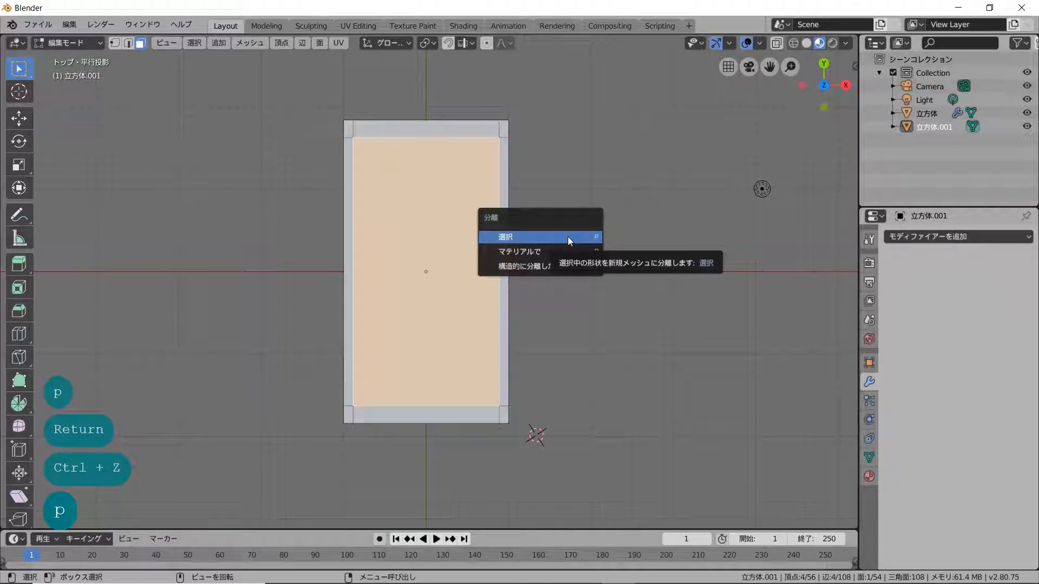
key("Return")
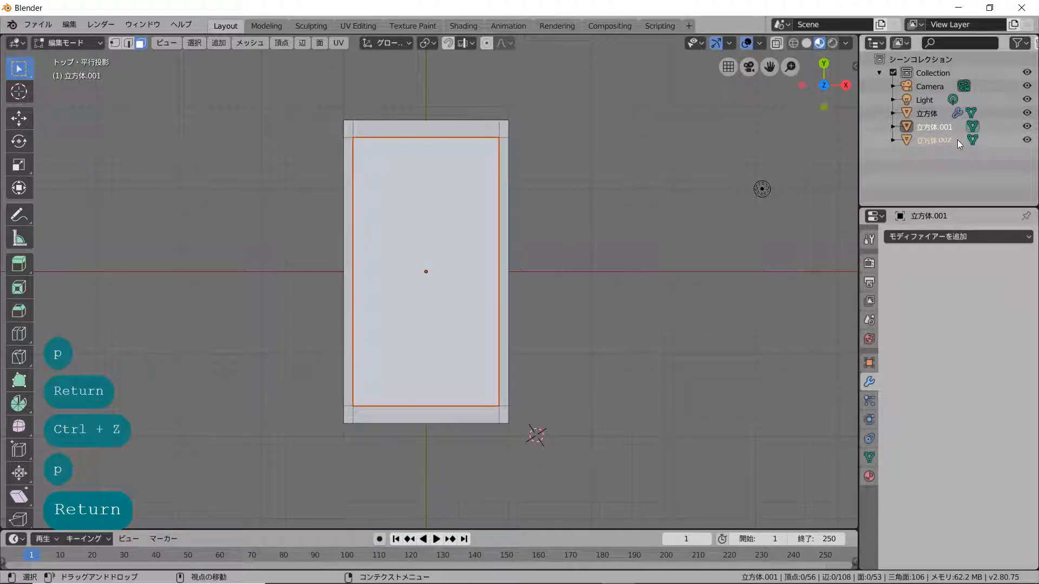
left_click(441, 214)
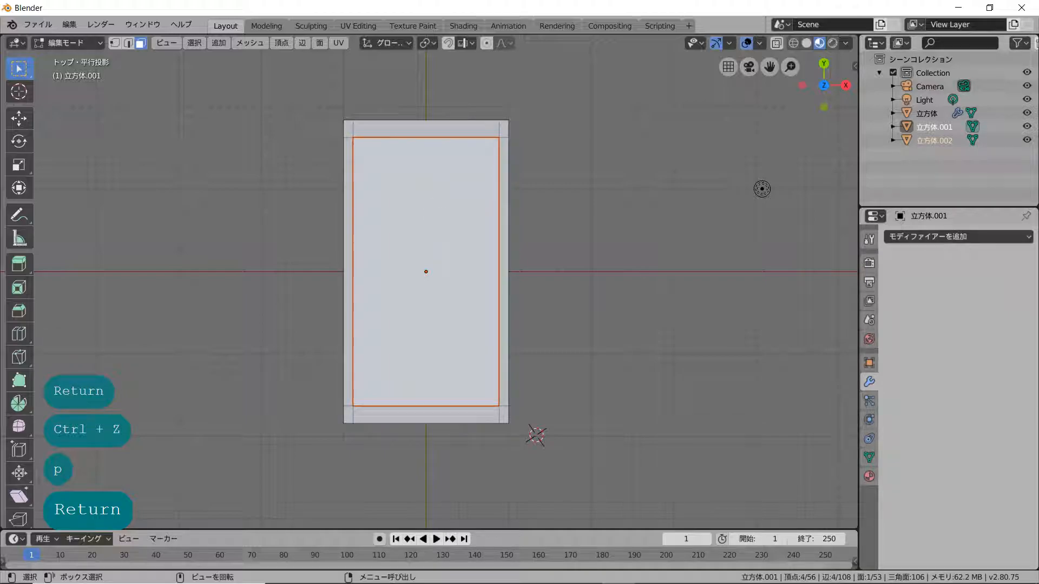
key("3")
left_click(429, 236)
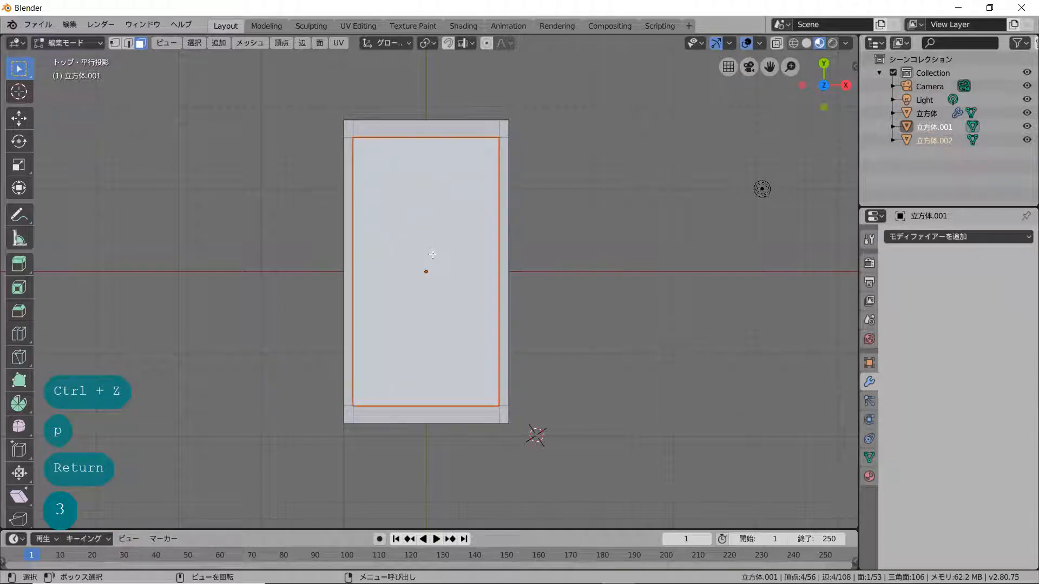
Step: Select the separated face object in Object Mode and test-move it from the top and in perspective, cancelling each move
scroll(423, 253, "down", 2)
key("Tab")
left_click(423, 252)
key("g")
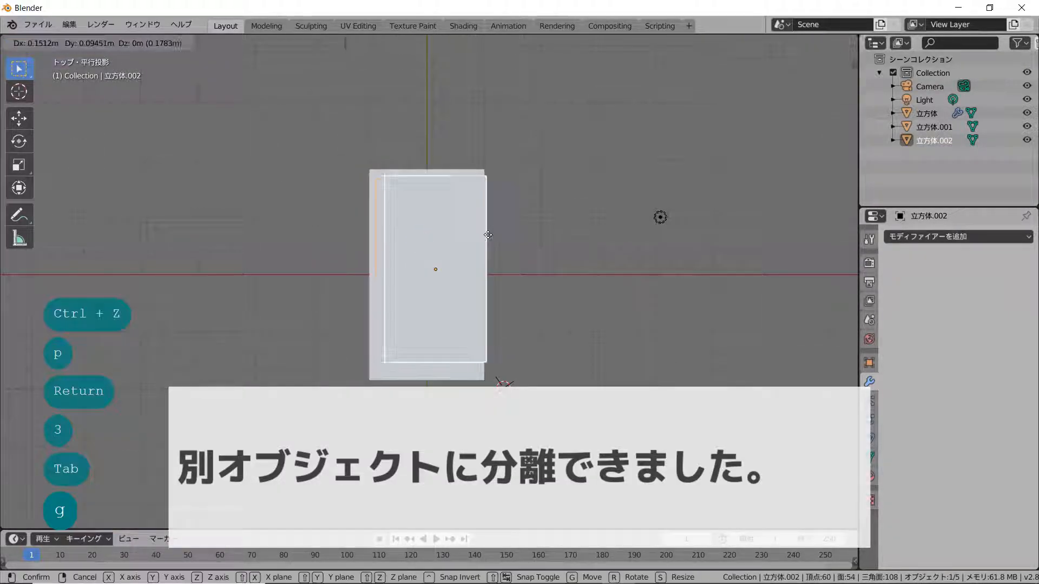
right_click(629, 272)
scroll(490, 279, "down", 3)
middle_click_drag(490, 279, 579, 192)
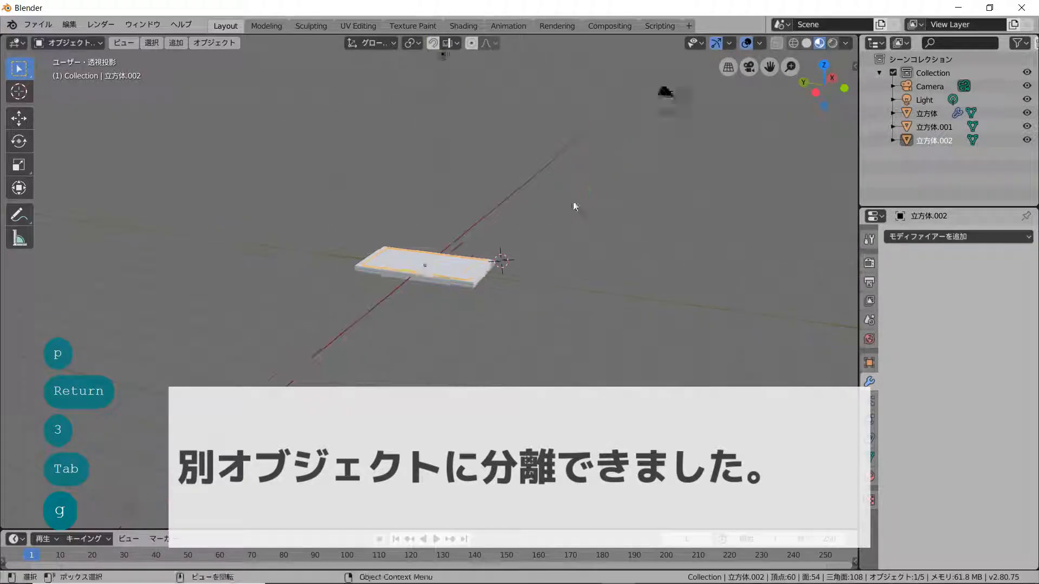
scroll(566, 210, "up", 4)
key("g")
right_click(676, 167)
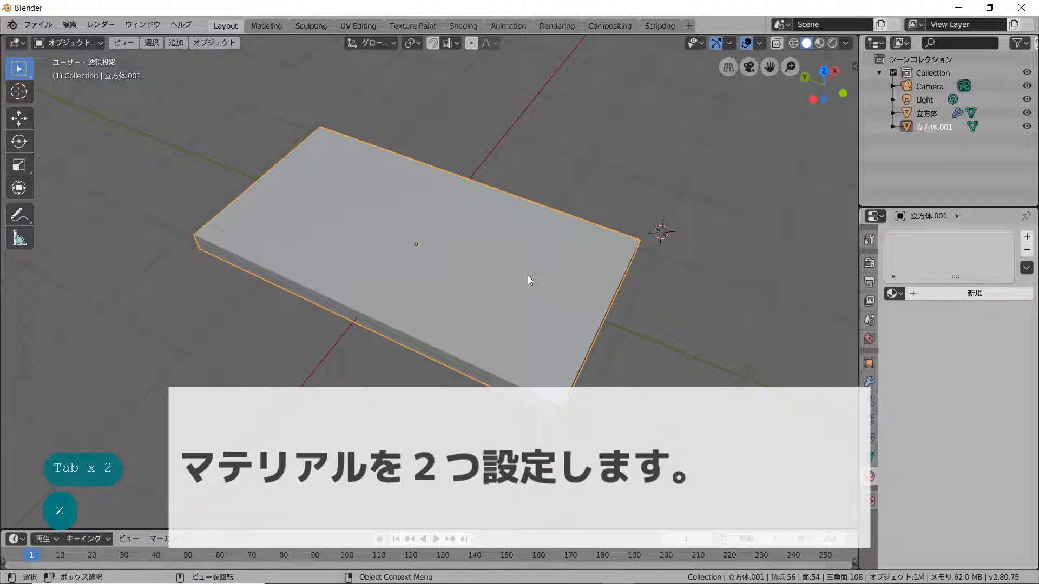
Step: Switch the viewport to LookDev shading and return the slab to Object Mode
scroll(528, 275, "up", 1)
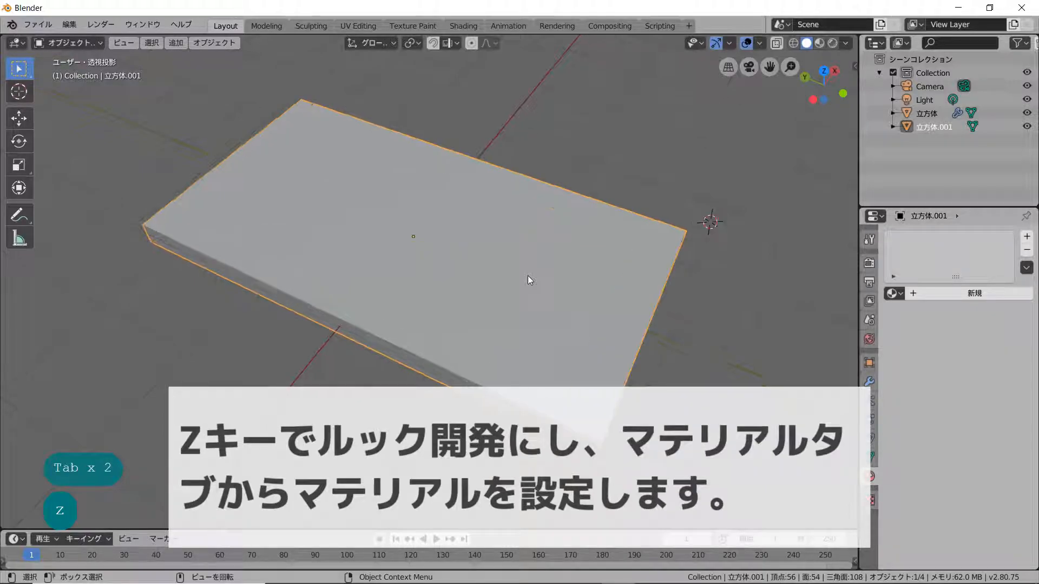
scroll(527, 274, "down", 1)
key("z")
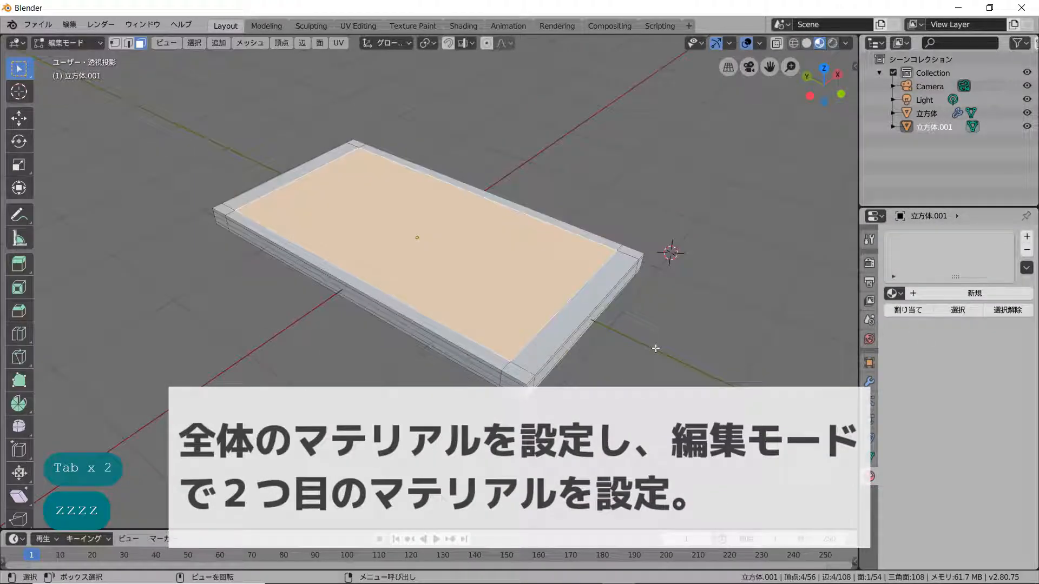
key("Tab")
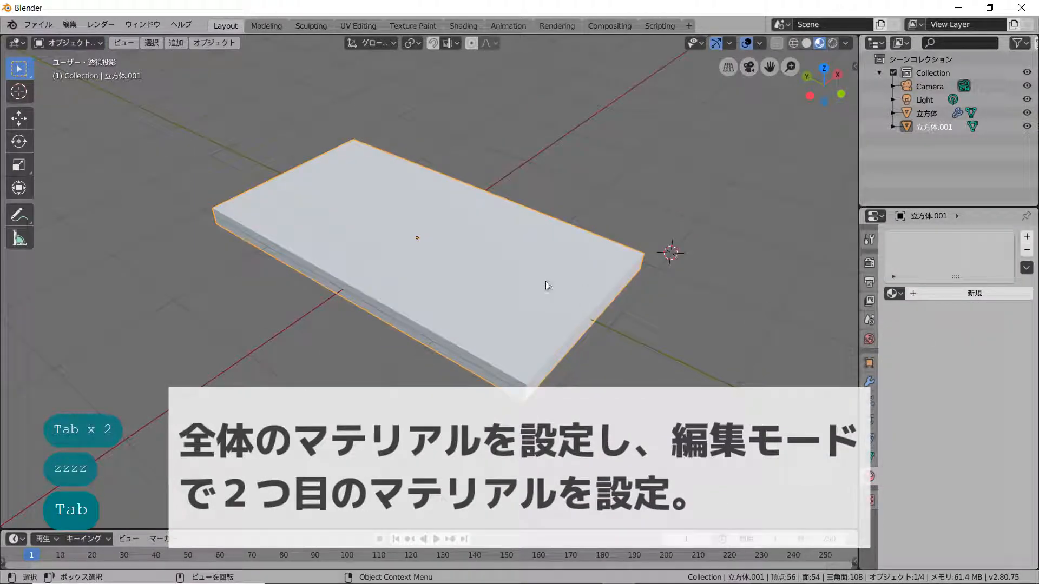
Step: Create a new material for the whole slab and set its base color to black
left_click(939, 295)
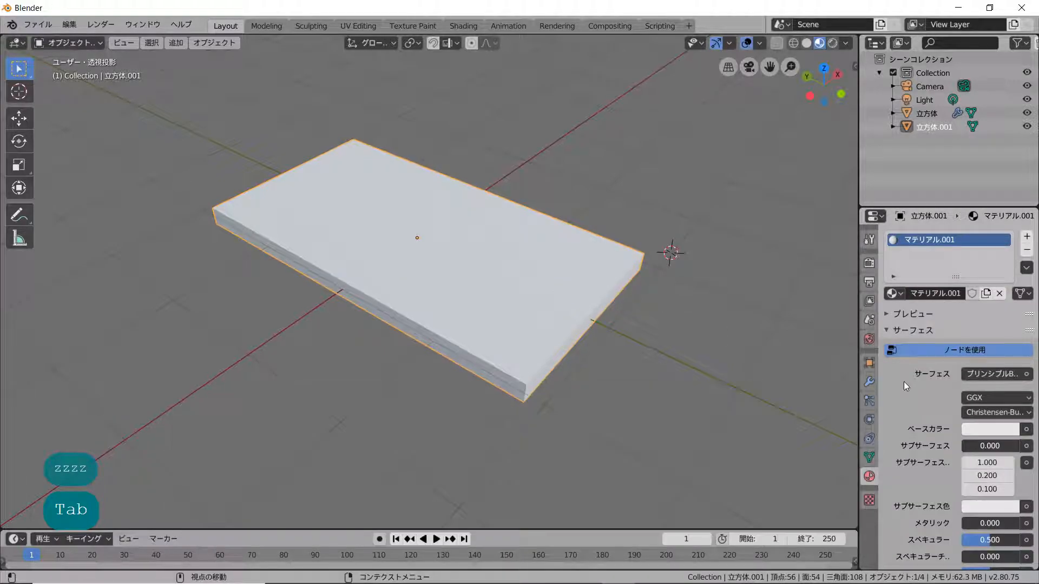
scroll(553, 281, "up", 1)
left_click(990, 429)
left_click_drag(1008, 284, 1004, 382)
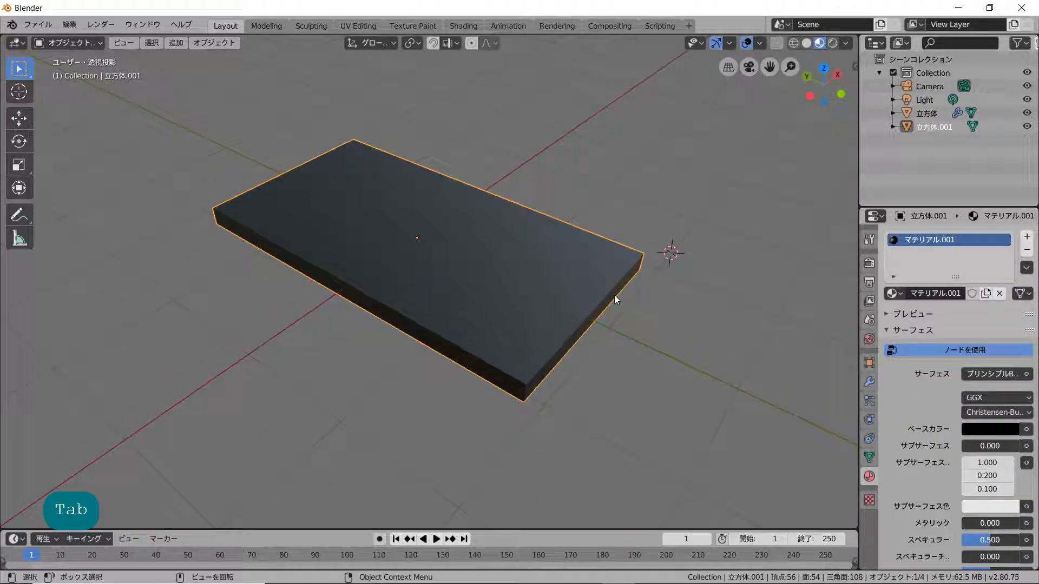
Step: Select the slab's central top face in Edit Mode and assign a new second material slot to it
scroll(614, 295, "up", 2)
key("Tab")
scroll(615, 295, "down", 2)
left_click(563, 328)
left_click(463, 280)
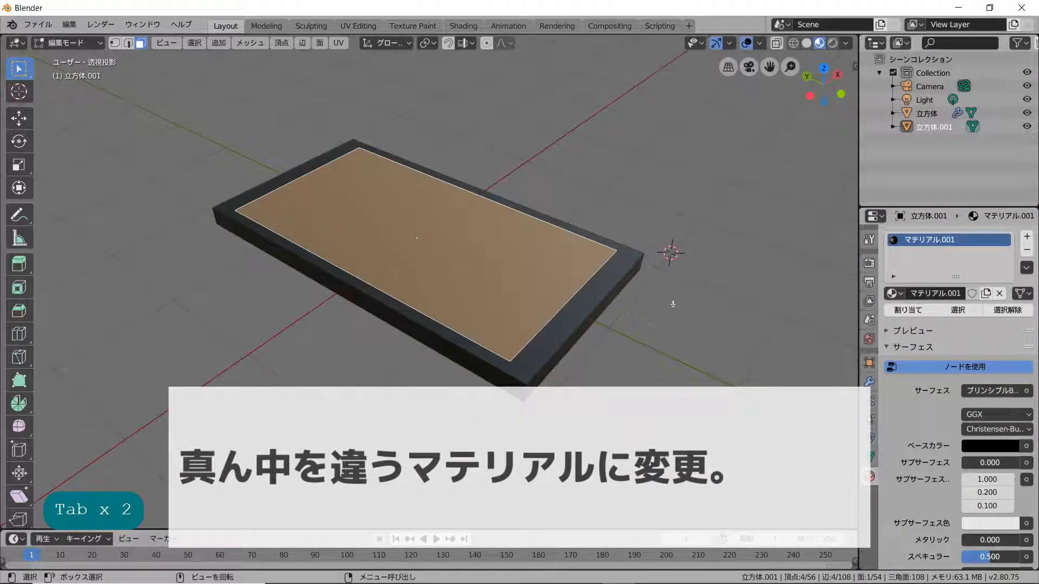
left_click(1027, 236)
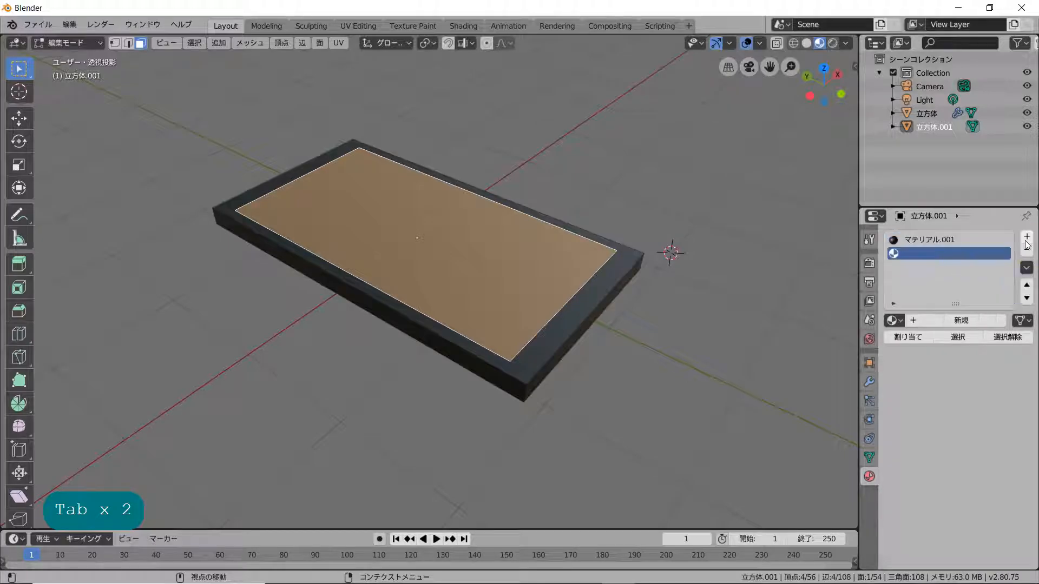
left_click(911, 337)
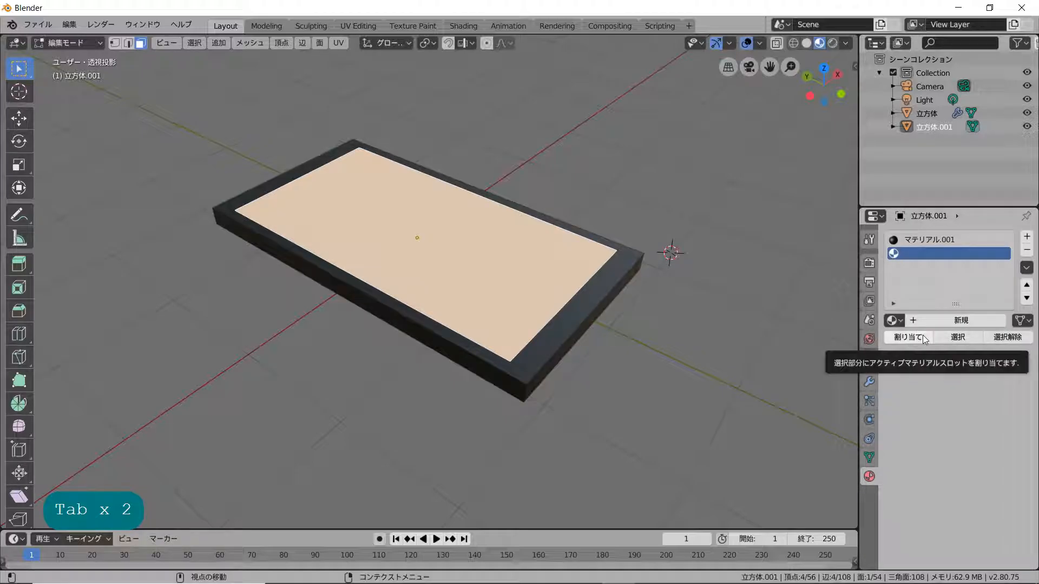
Step: Create a new material in the second slot and set its transmission to 1.000
left_click(950, 321)
scroll(947, 379, "down", 10)
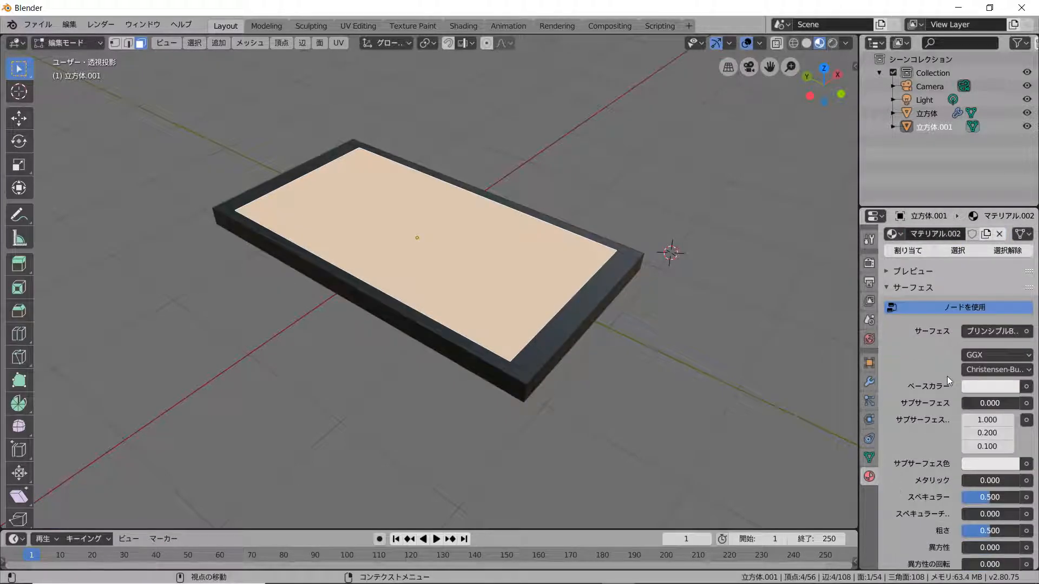
scroll(947, 376, "down", 5)
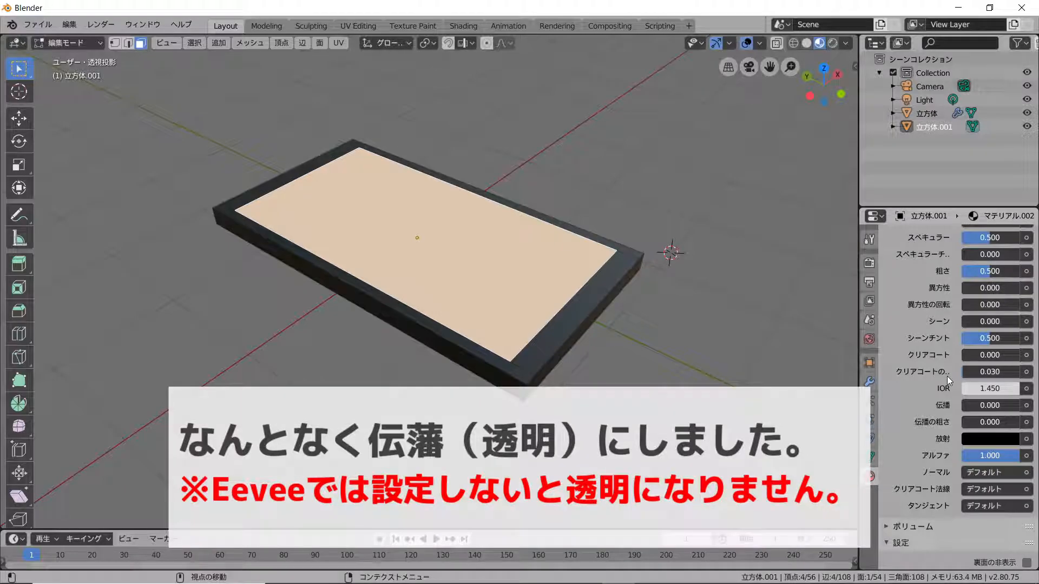
left_click_drag(969, 403, 1020, 403)
scroll(642, 343, "down", 1)
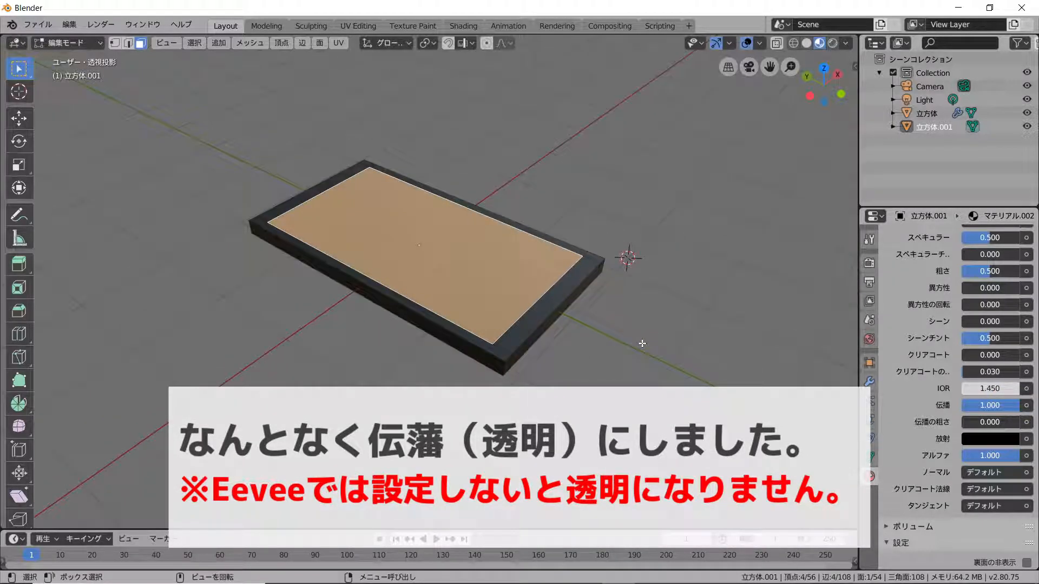
Step: Compare the two-material slab in Object and Edit Mode, then try moving the central face and cancel the move
key("Tab")
key("Tab")
key("Tab")
middle_click_drag(642, 343, 620, 346)
scroll(532, 307, "down", 2)
key("Tab")
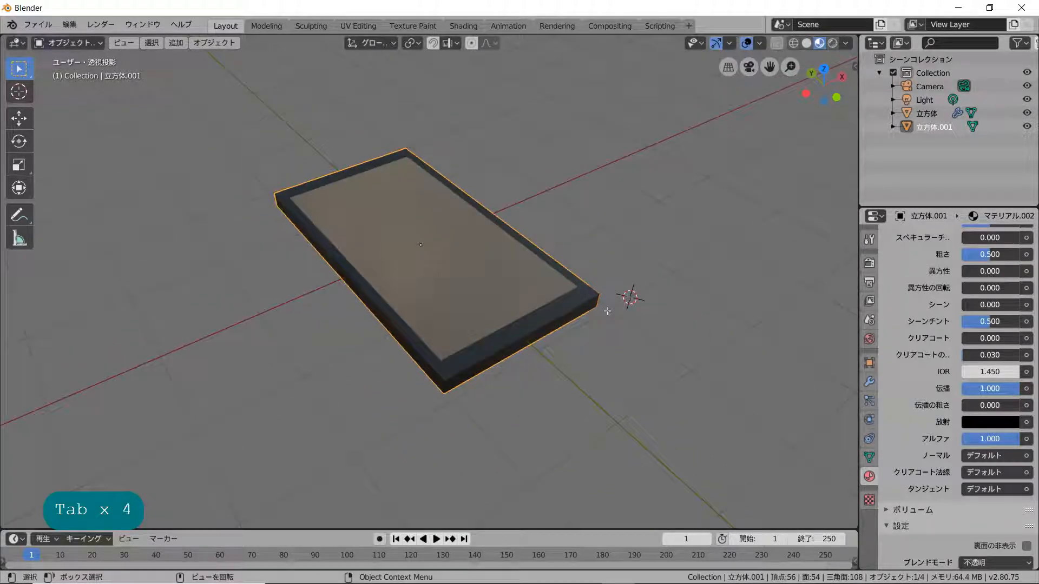
key("g")
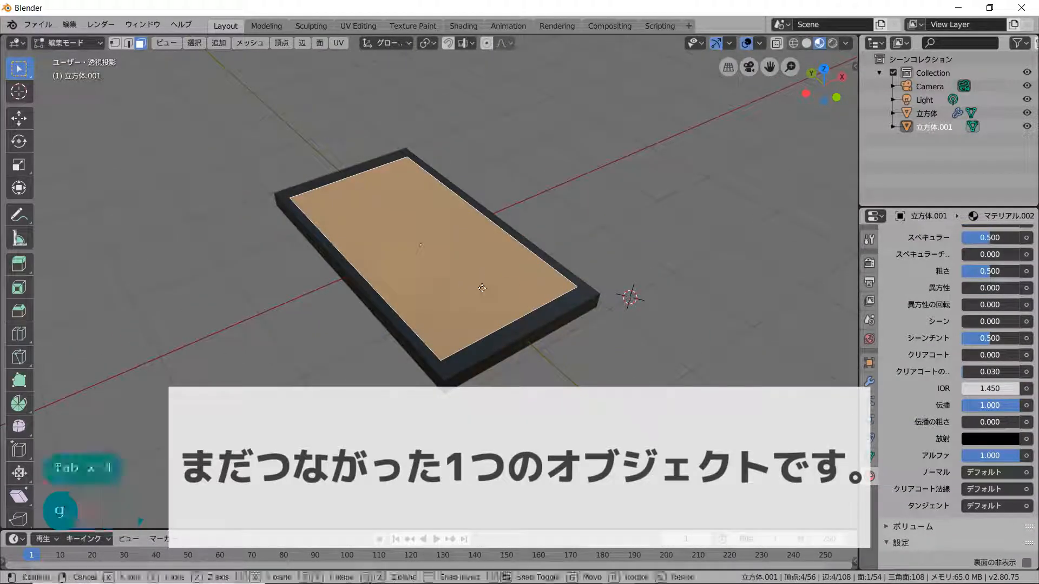
right_click(576, 262)
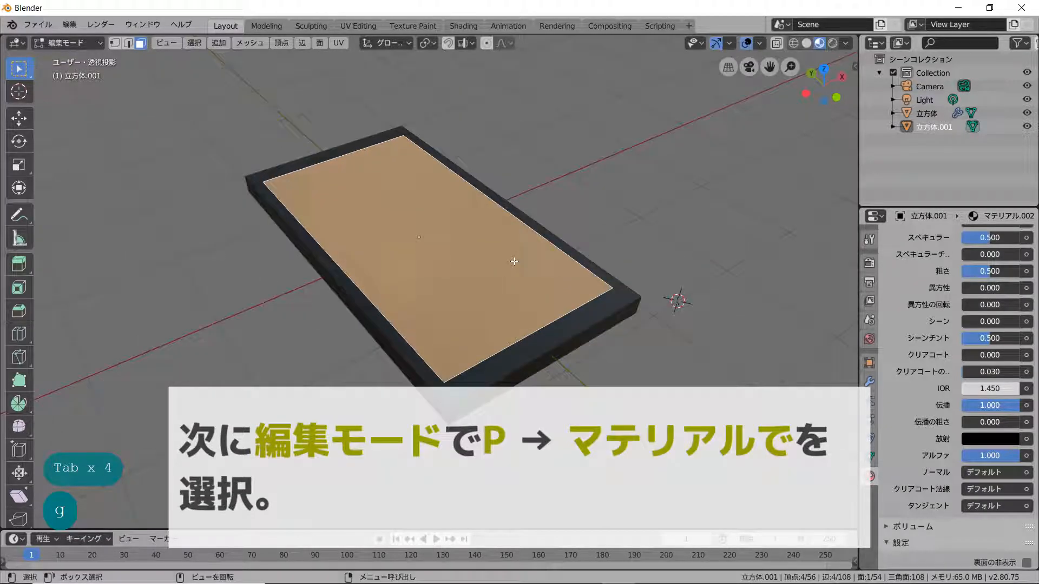
Step: Separate the slab's mesh by material in Edit Mode, then select the central face
key("Tab")
middle_click_drag(478, 251, 470, 265)
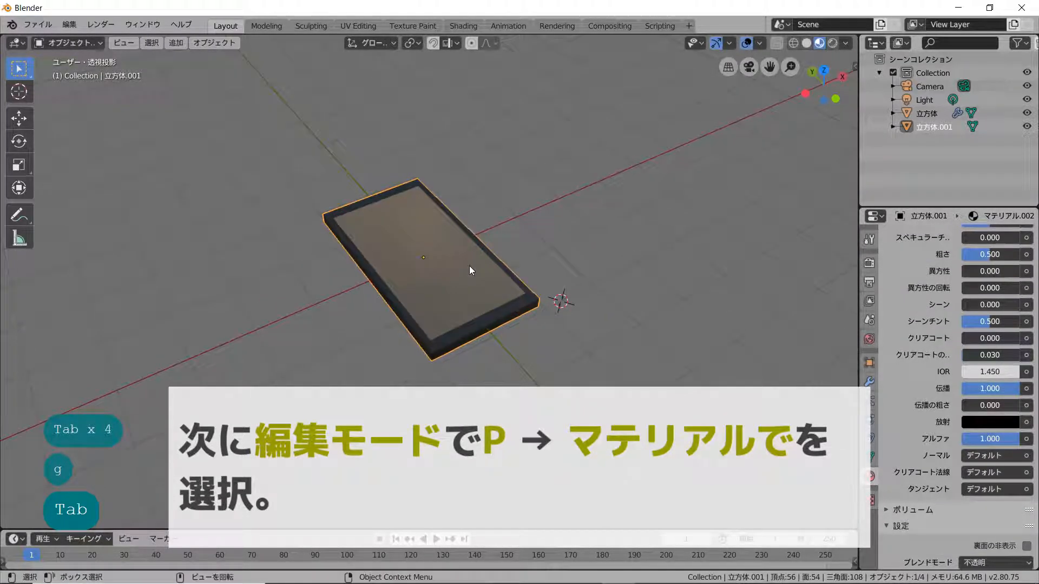
scroll(469, 265, "up", 3)
key("Tab")
left_click(469, 265)
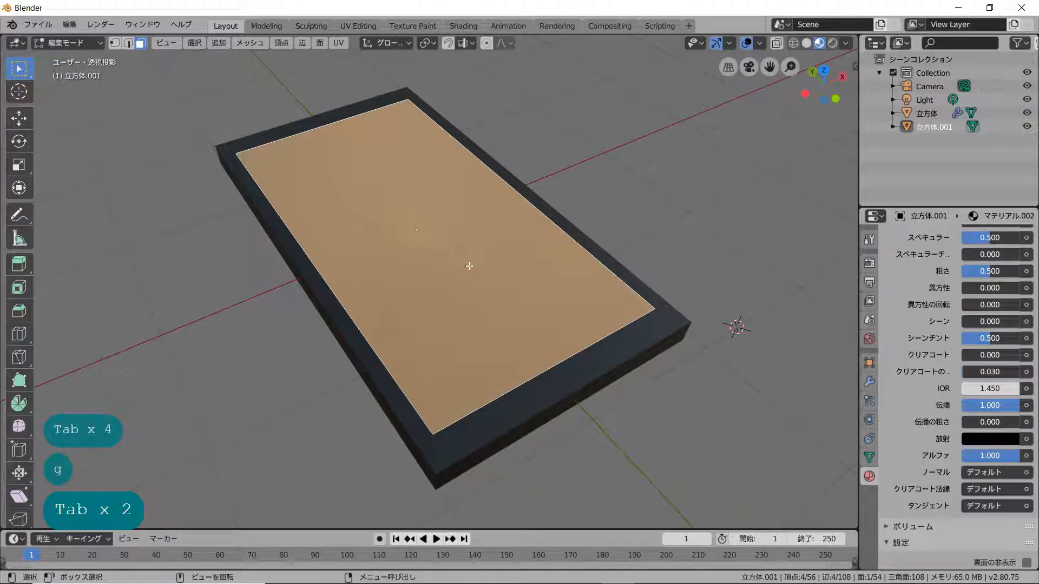
key("p")
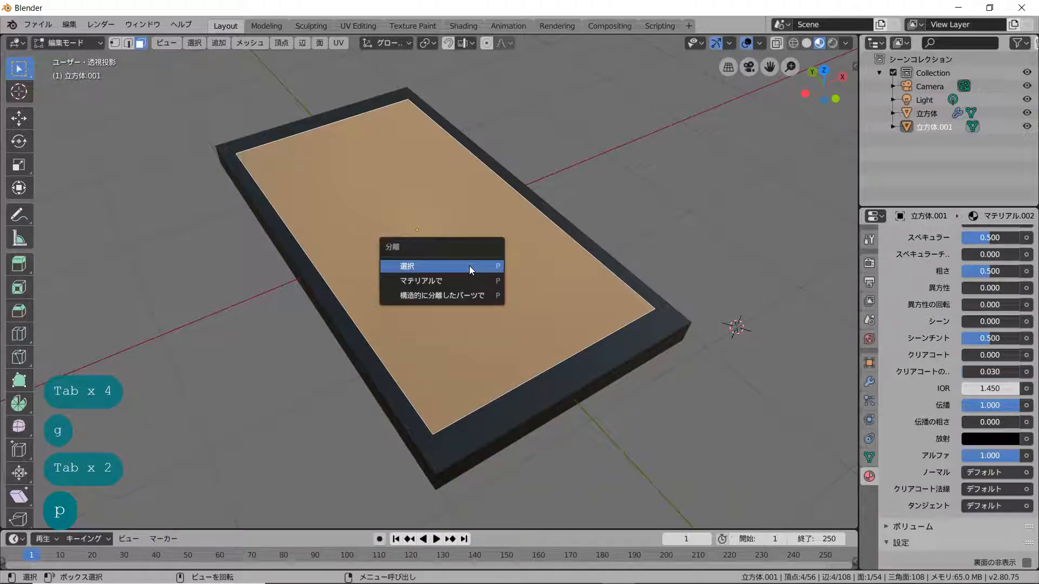
left_click(437, 282)
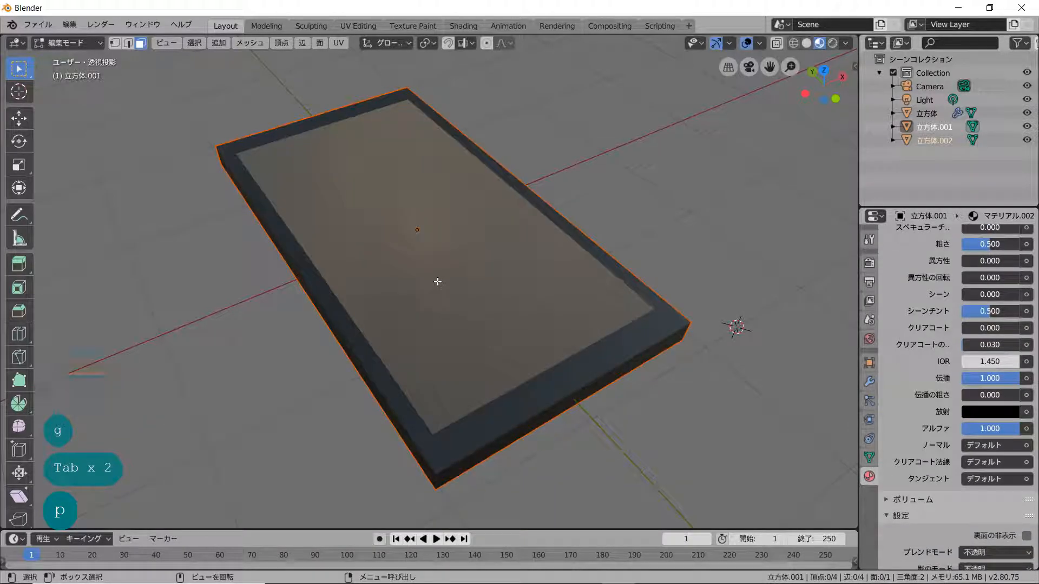
scroll(437, 281, "down", 3)
left_click(425, 241)
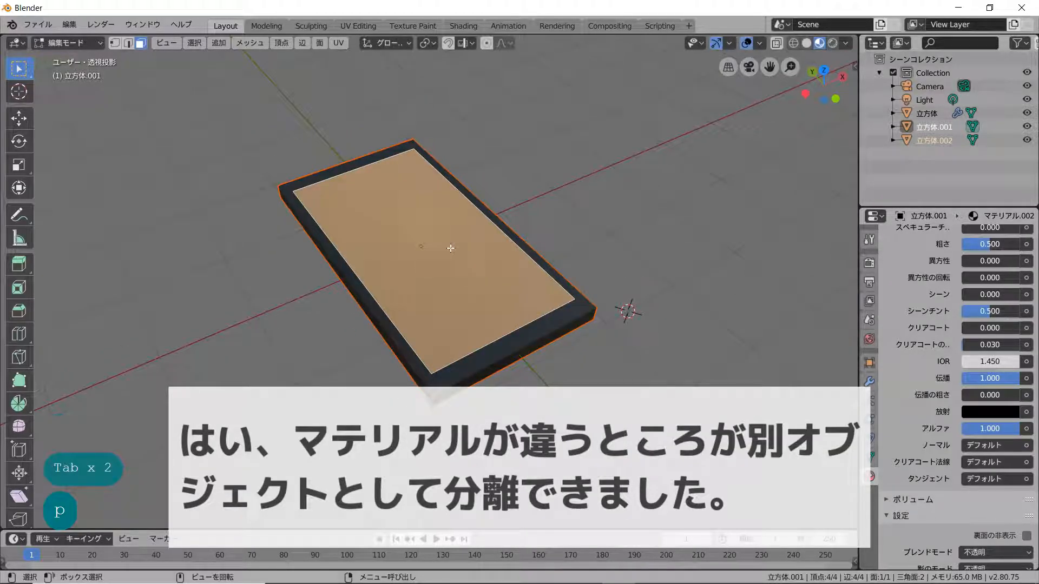
Step: Try moving the separated central face, cancel the move, and return to Object Mode
key("g")
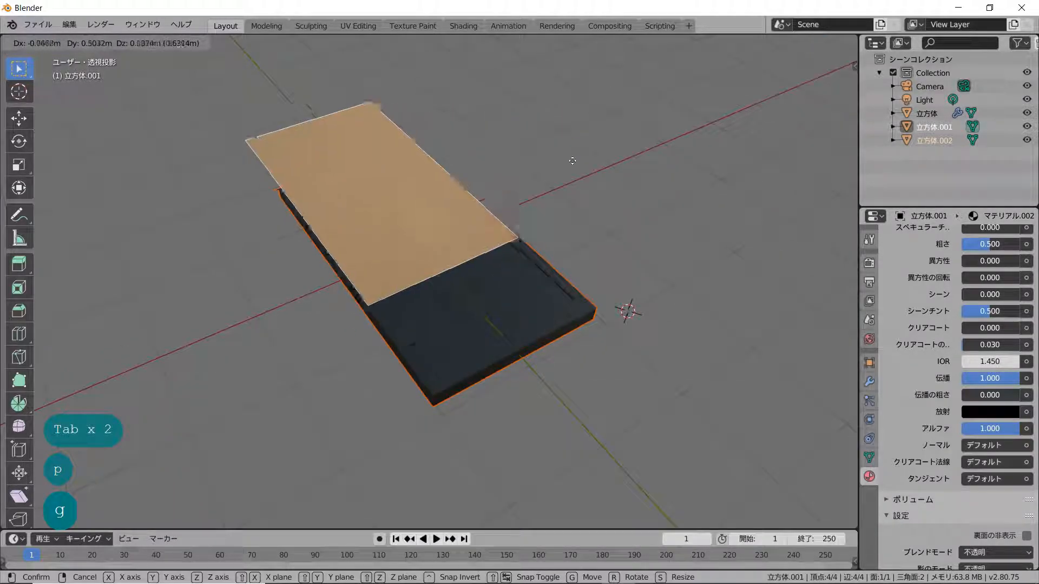
right_click(571, 160)
key("Tab")
scroll(518, 261, "up", 2)
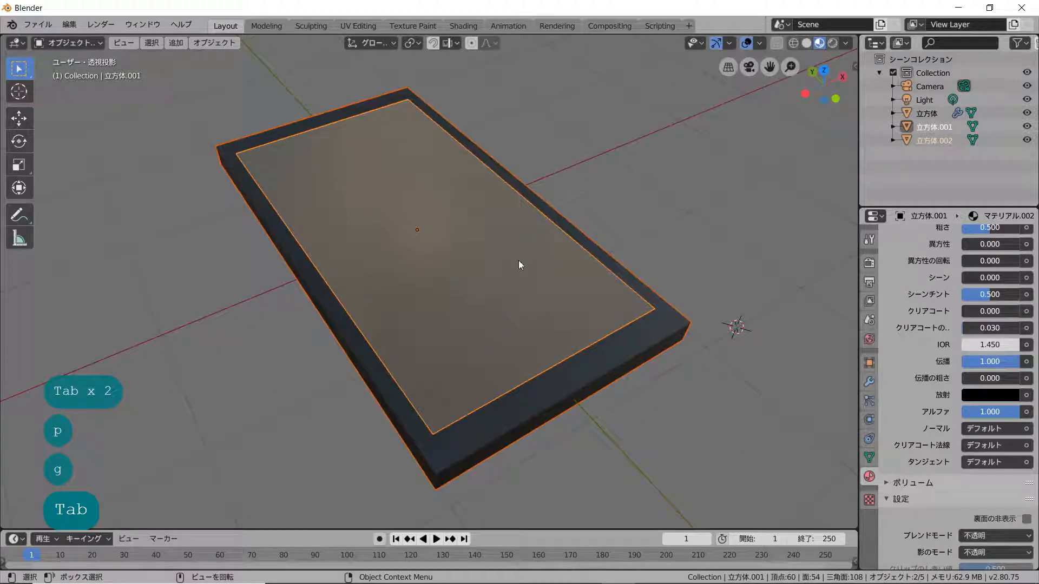
Step: Check the slab and the floating plane in Edit Mode by selecting their faces in turn, then view them in Object Mode
key("Tab")
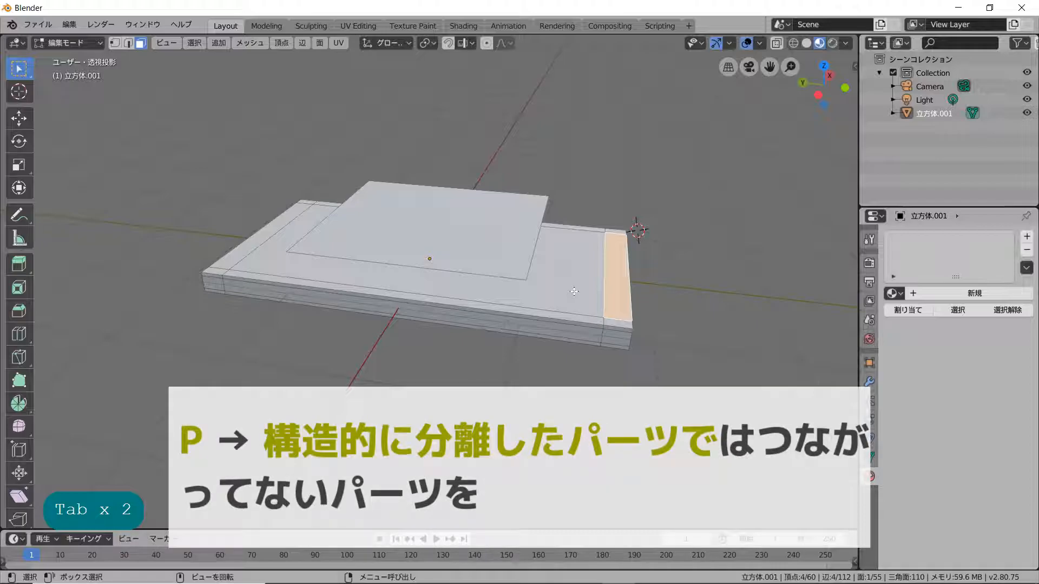
left_click(574, 292)
left_click(479, 233)
left_click(568, 287)
key("Tab")
scroll(551, 260, "down", 3)
middle_click_drag(550, 262, 470, 251)
scroll(471, 251, "up", 4)
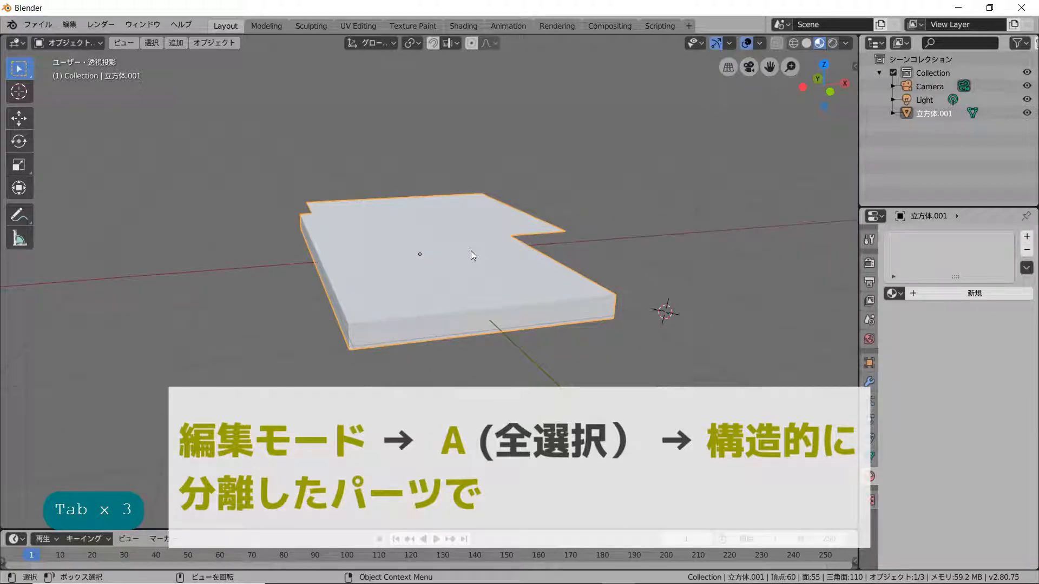
Step: Select the entire mesh in Edit Mode and separate it by loose parts
key("Tab")
key("a")
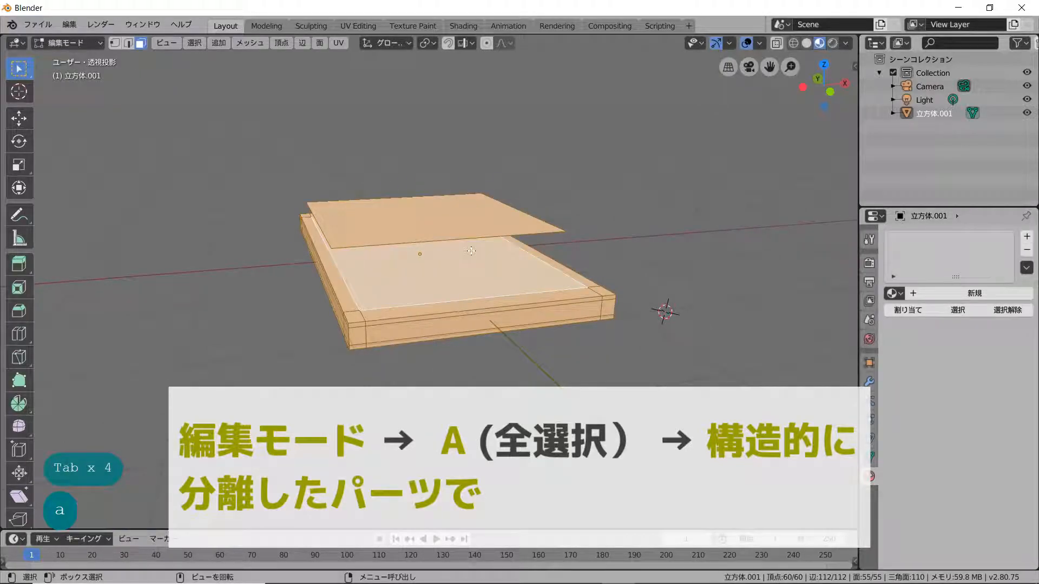
key("p")
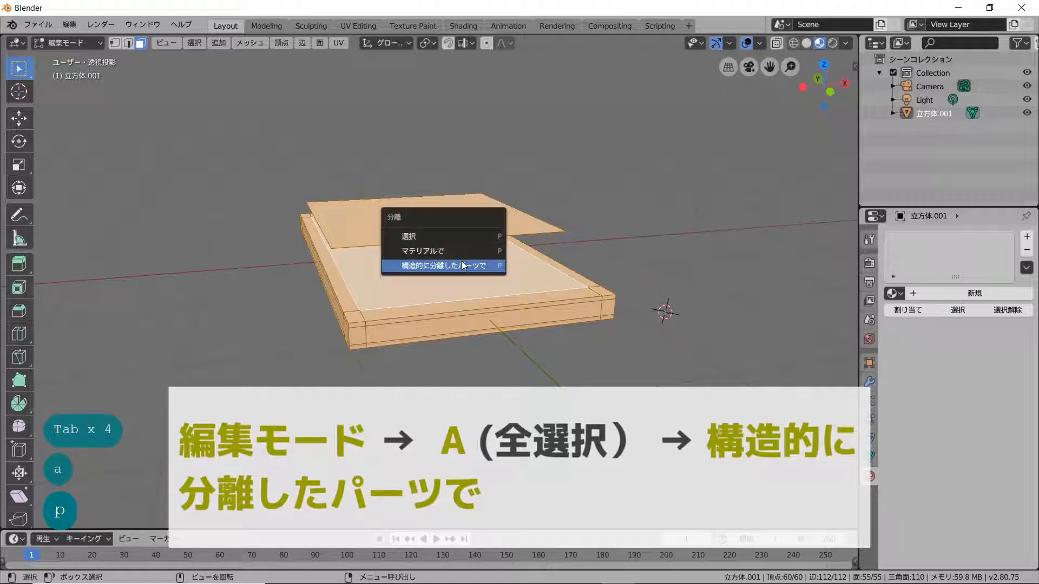
left_click(460, 265)
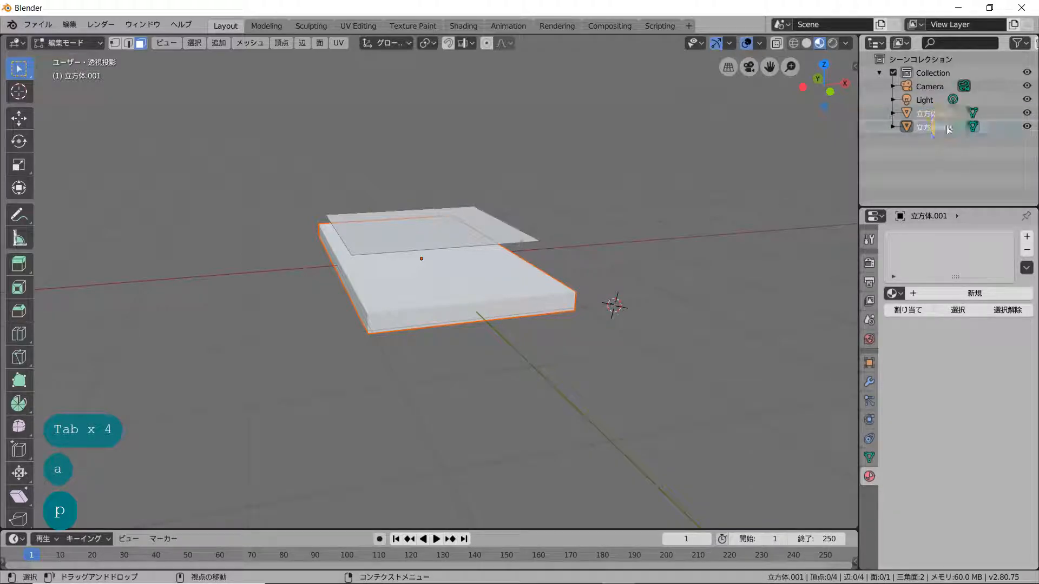
Step: Select the floating plane's face, return to Object Mode, and select the slab on its own
left_click(484, 237)
key("Tab")
left_click(485, 290)
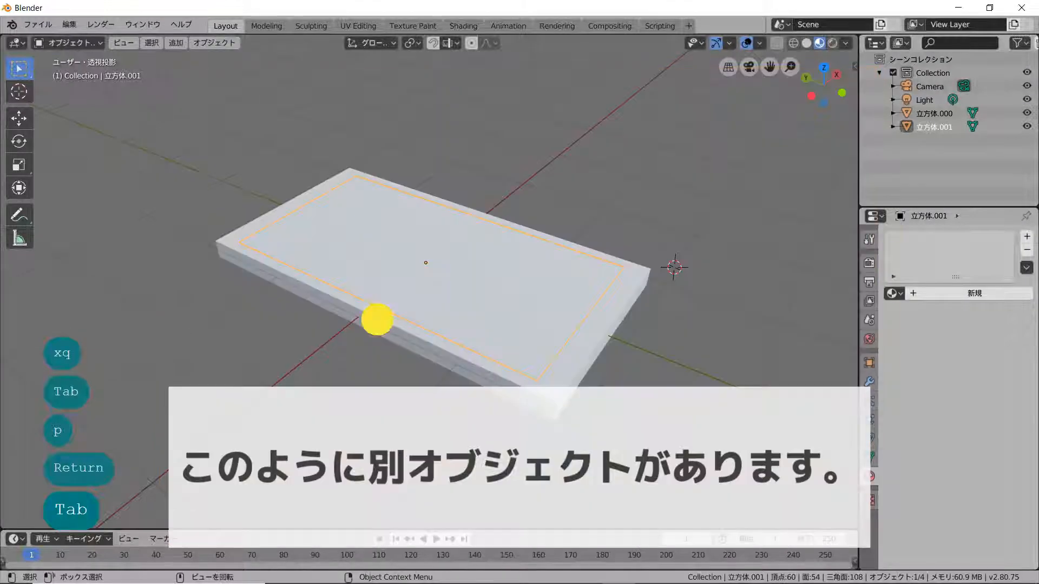
Step: Select the slab frame and its central top panel alternately to check them as individual objects
left_click(375, 319)
left_click(401, 292)
left_click(382, 312)
left_click(421, 284)
left_click(377, 317)
Step: Select the central panel together with the slab frame, keeping the frame active, and join them into one object
left_click(426, 287)
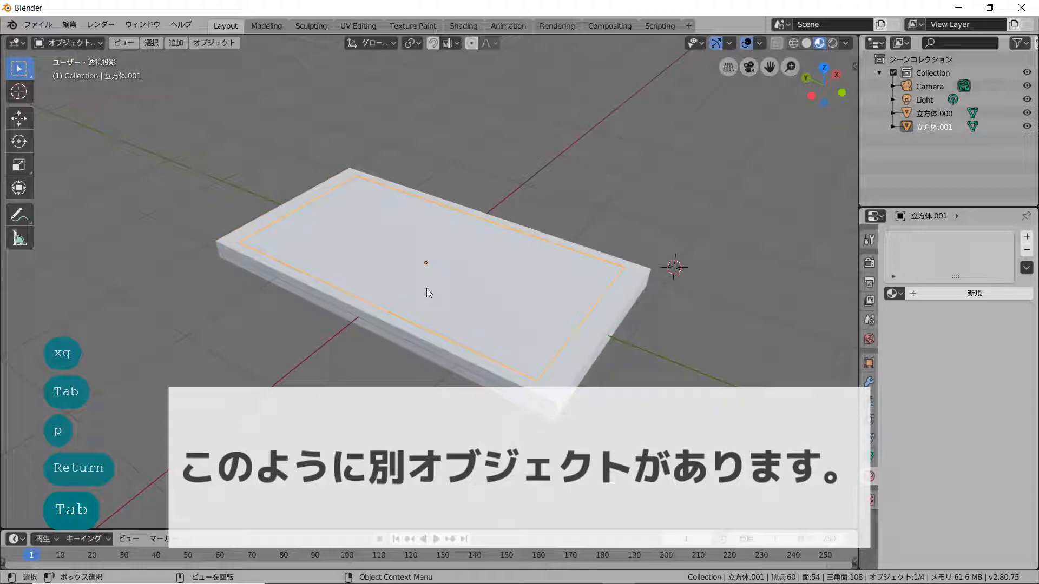
left_click(377, 313, "shift")
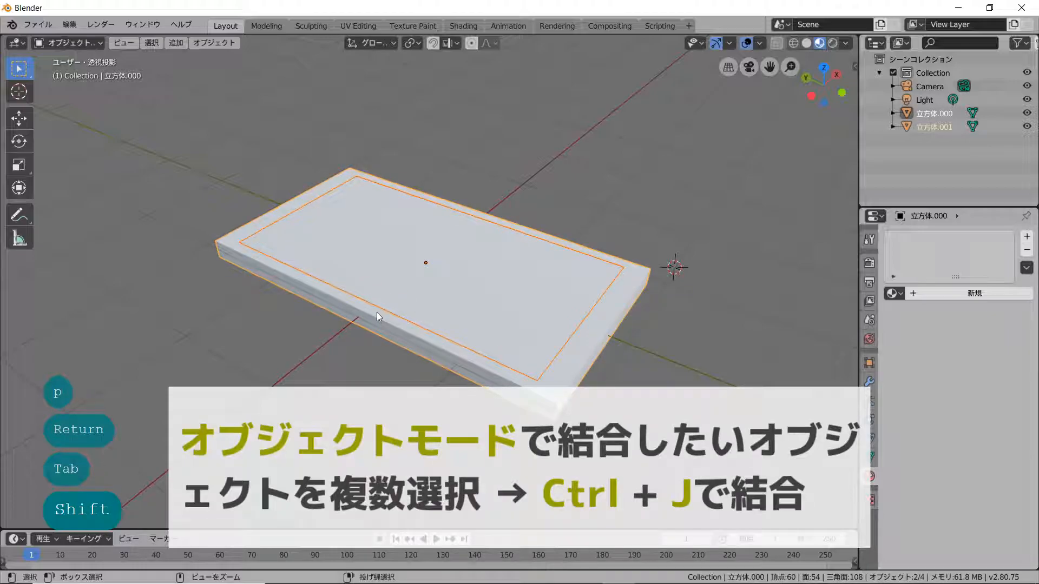
key("ctrl+j")
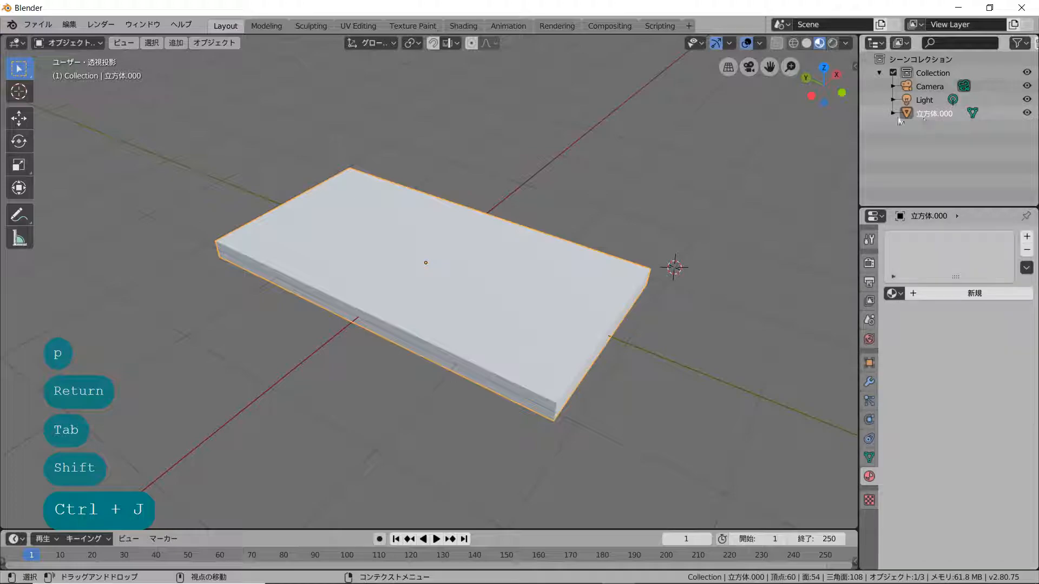